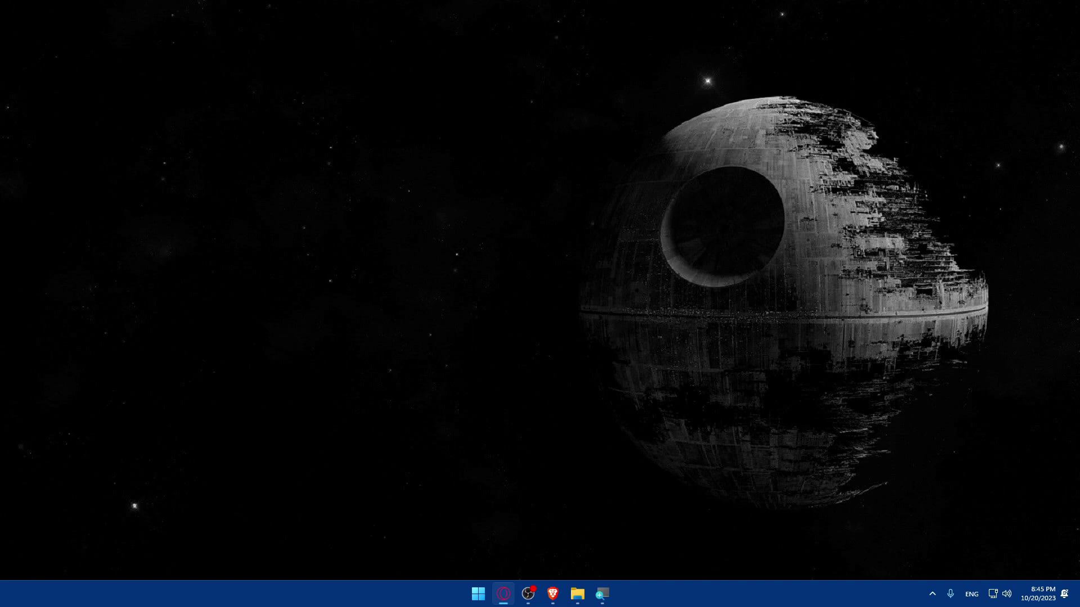
# Open Brave, search Google for 'sendgrid', and open sendgrid.com from the first result
pyautogui.click(553, 594)
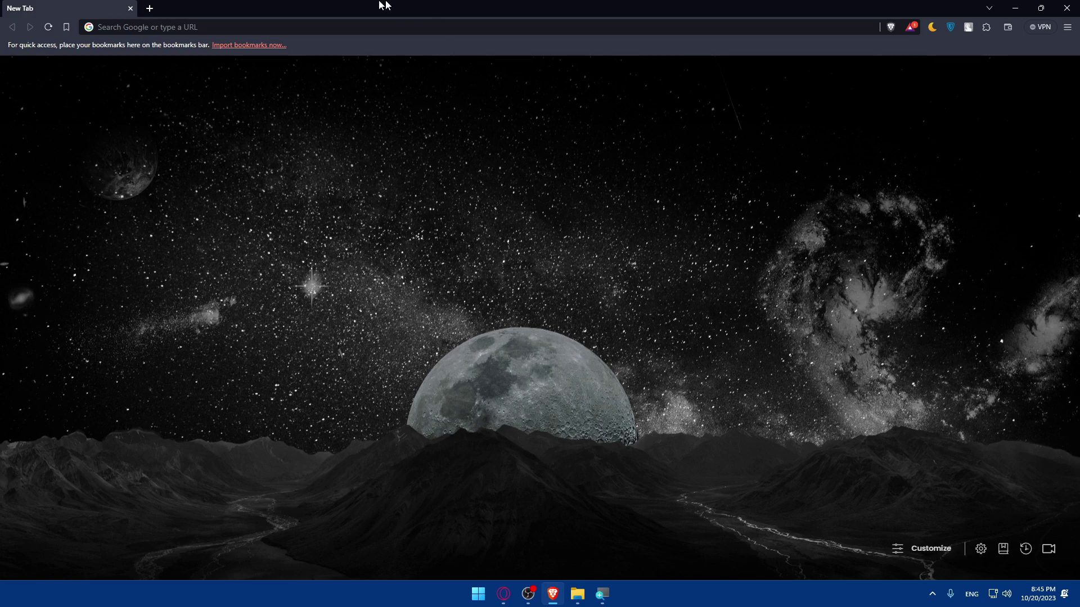
pyautogui.click(234, 33)
pyautogui.write('send')
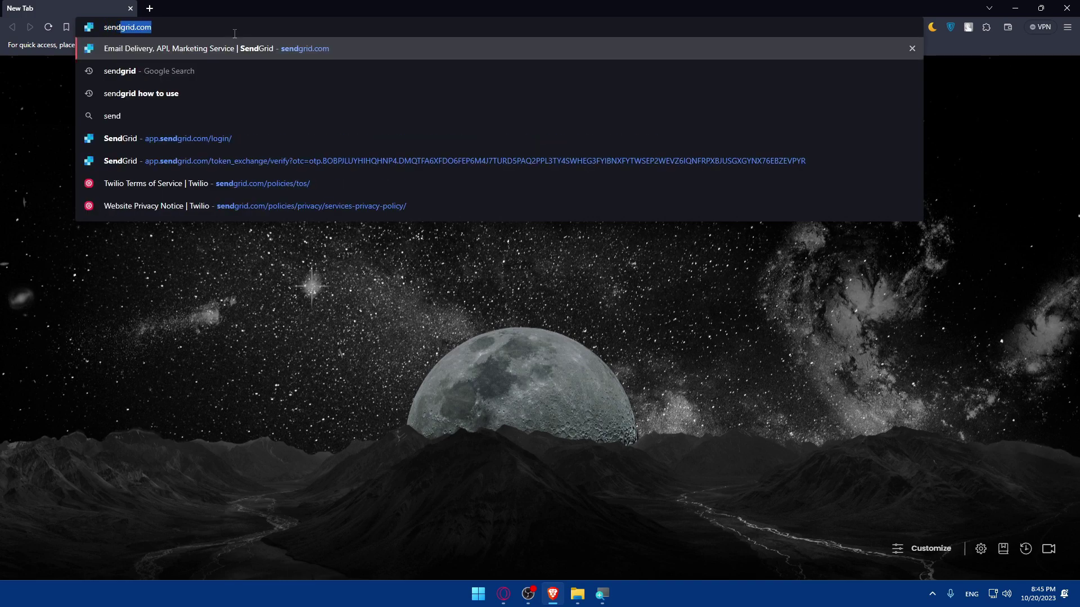
pyautogui.write('grif')
pyautogui.press('BackSpace')
pyautogui.write('d')
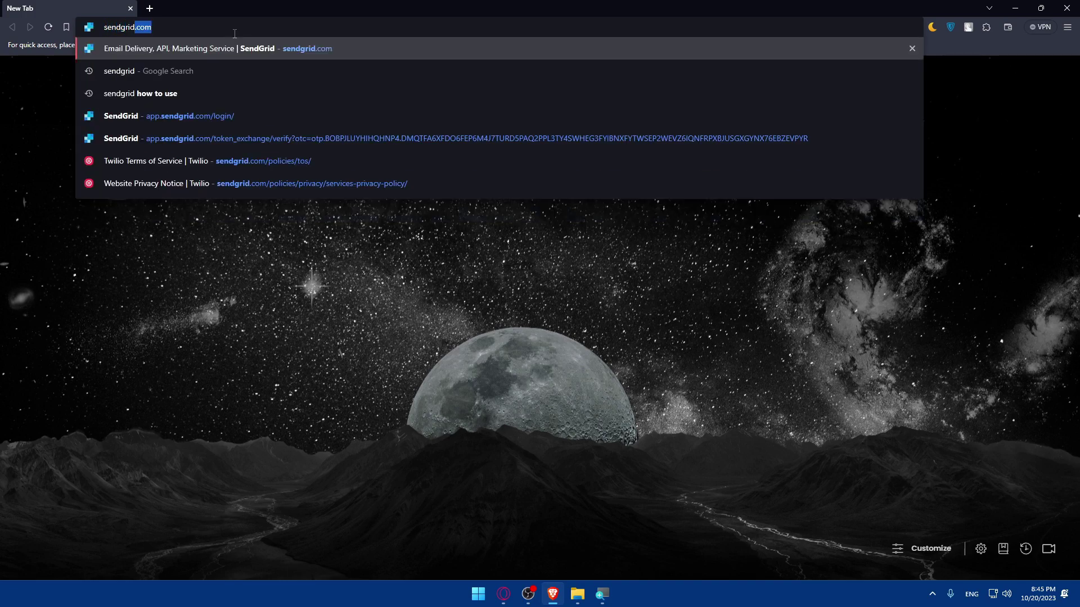
pyautogui.press('BackSpace')
pyautogui.press('Return')
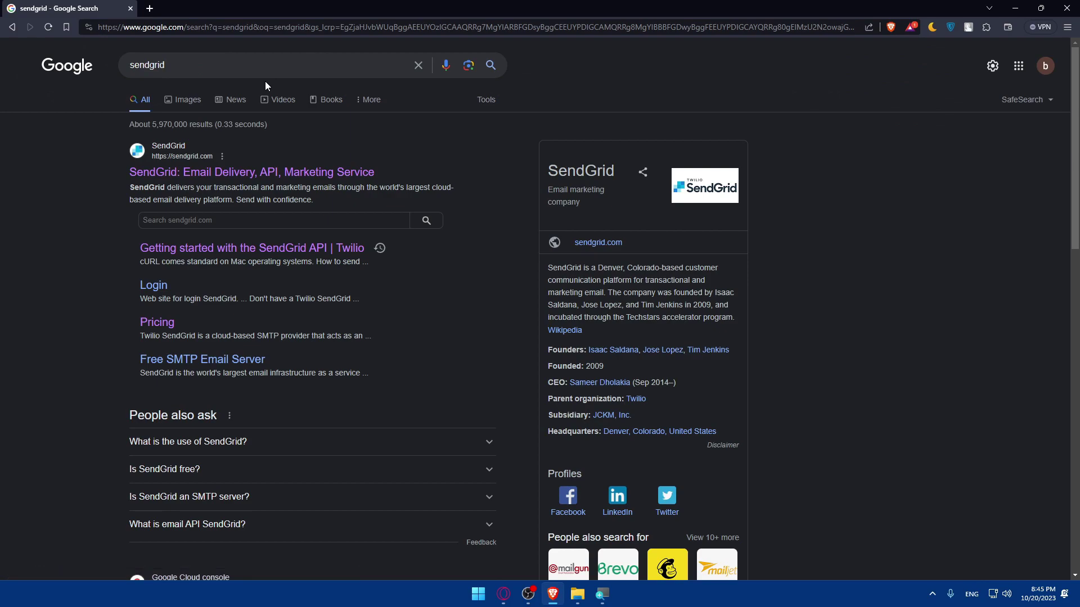
pyautogui.moveTo(388, 170); pyautogui.dragTo(120, 173)
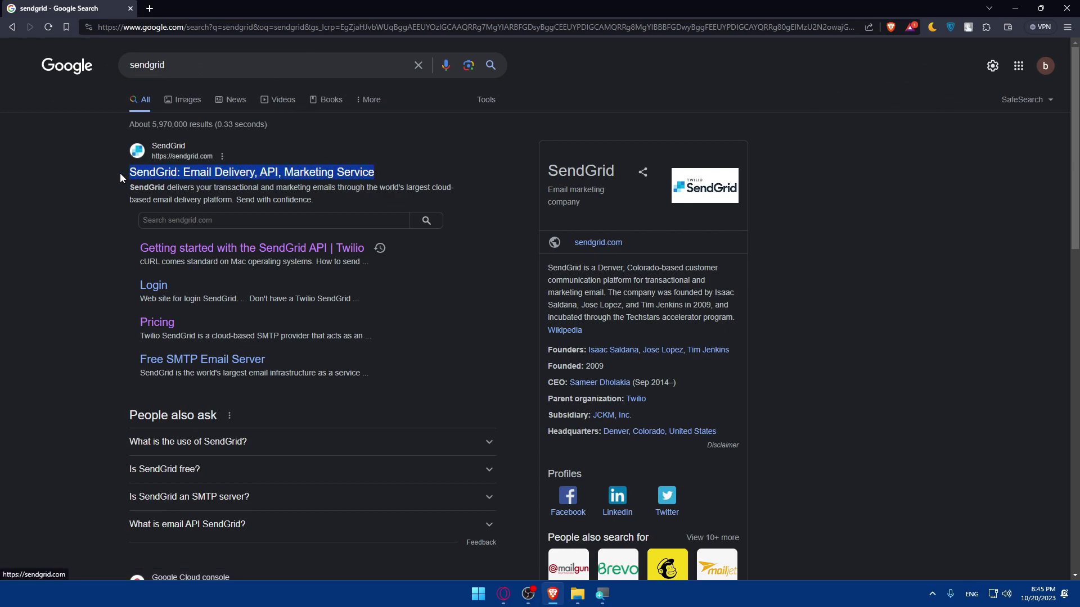
pyautogui.click(122, 174)
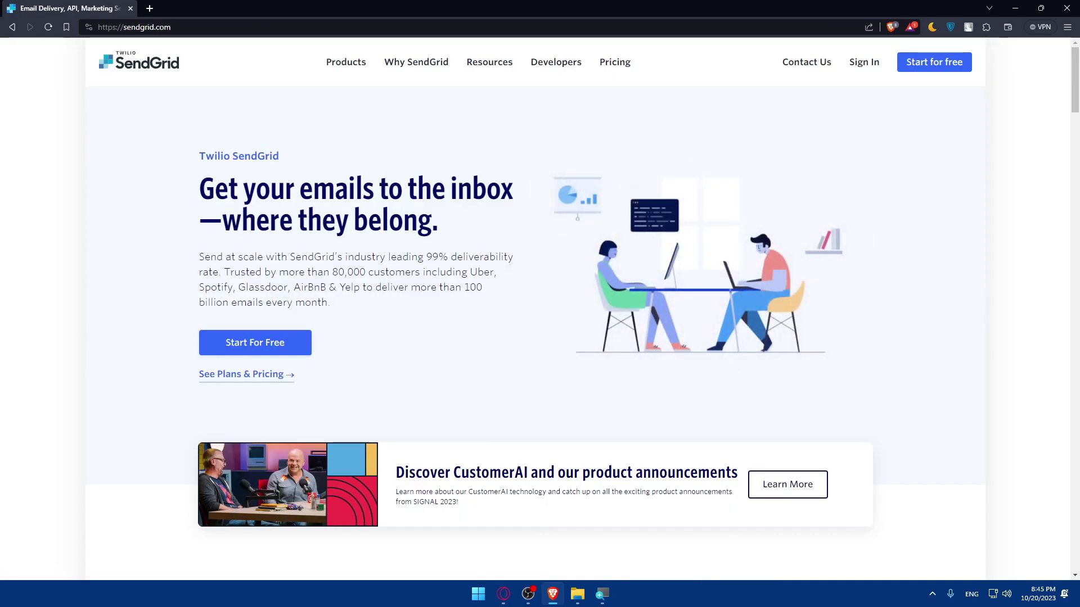
# Look at the free sign-up page, return to the homepage, and open the Pricing page
pyautogui.click(255, 342)
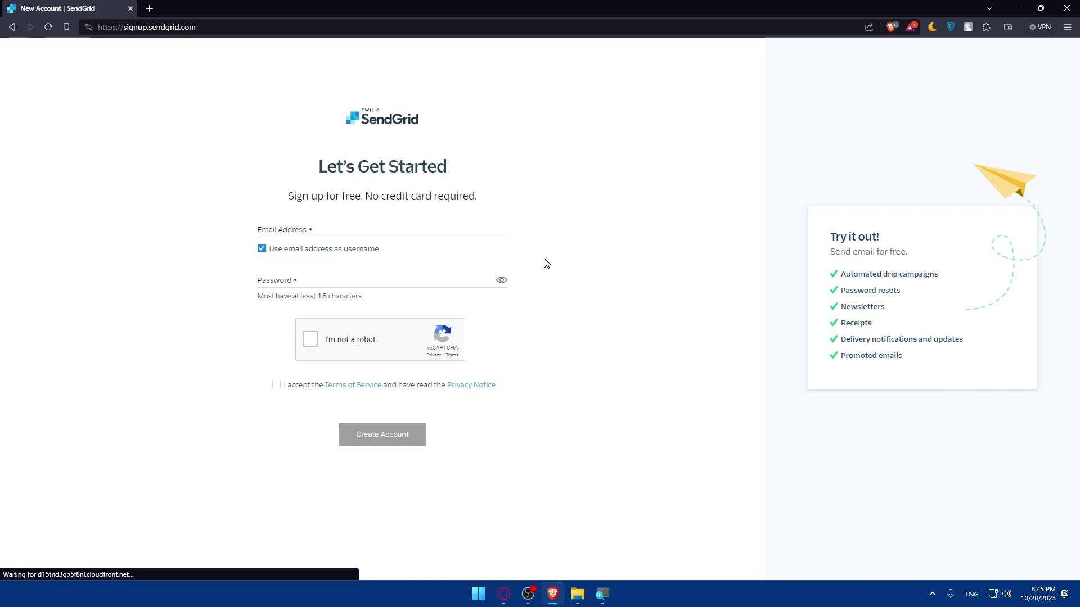
pyautogui.hotkey('alt', 'Left')
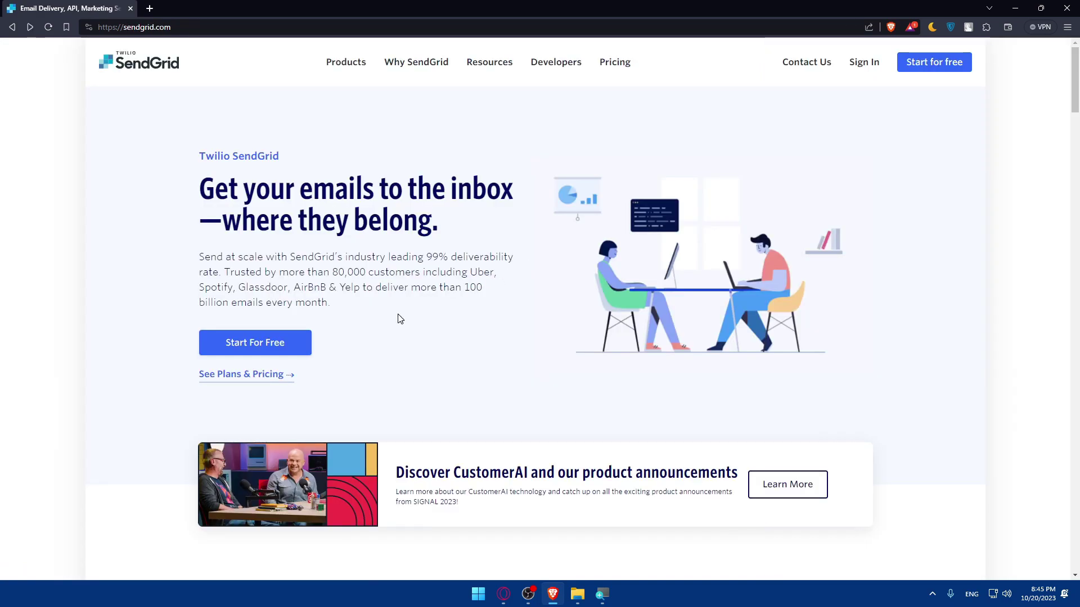
pyautogui.click(615, 63)
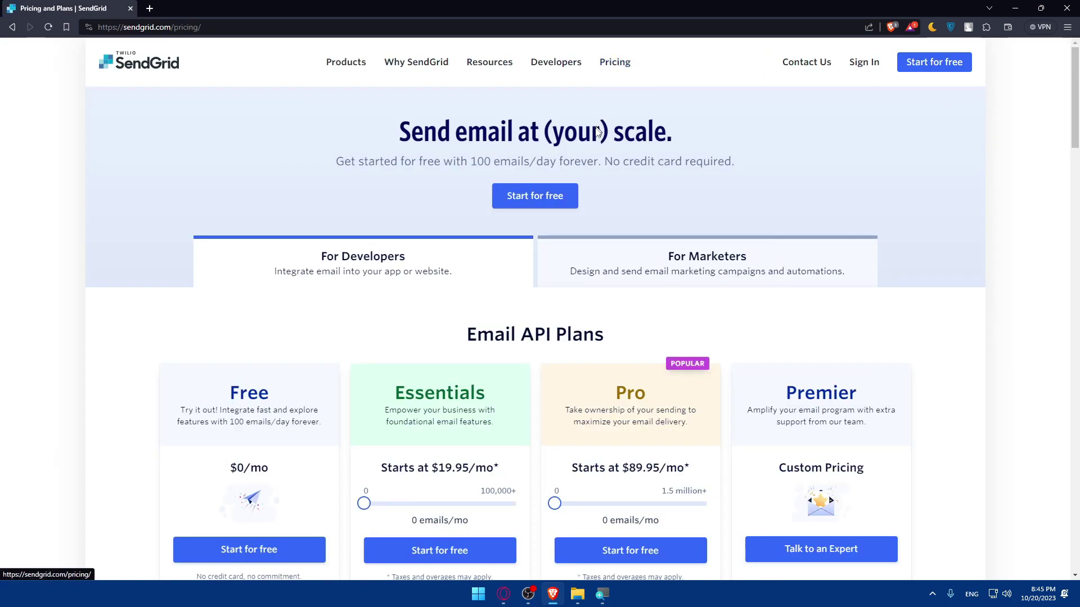
pyautogui.scroll(-5, 711, 321)
pyautogui.scroll(-5, 385, 272)
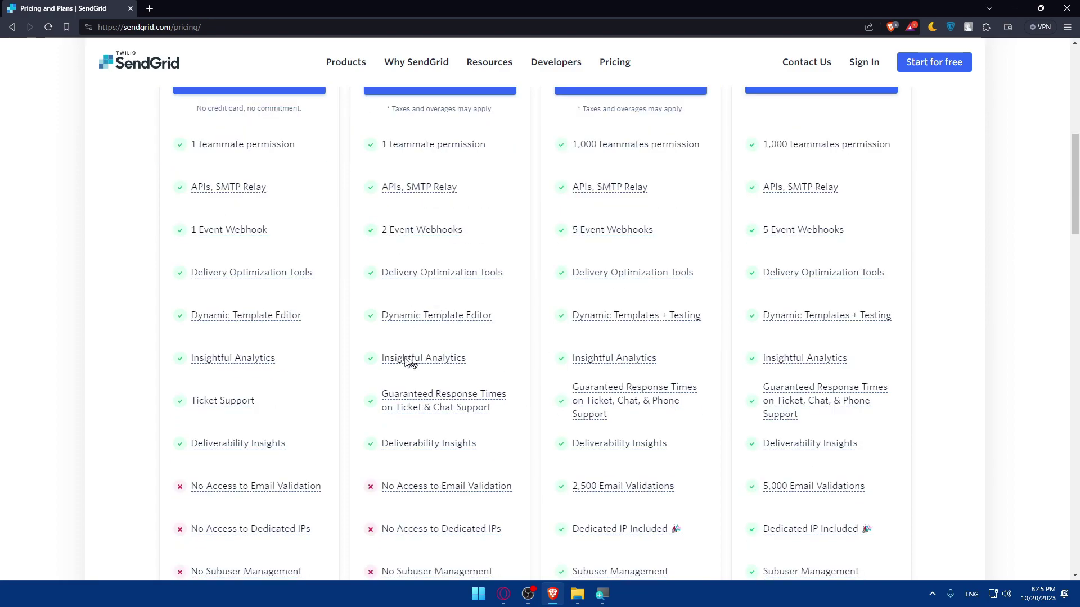
pyautogui.scroll(5, 399, 348)
pyautogui.scroll(3, 400, 349)
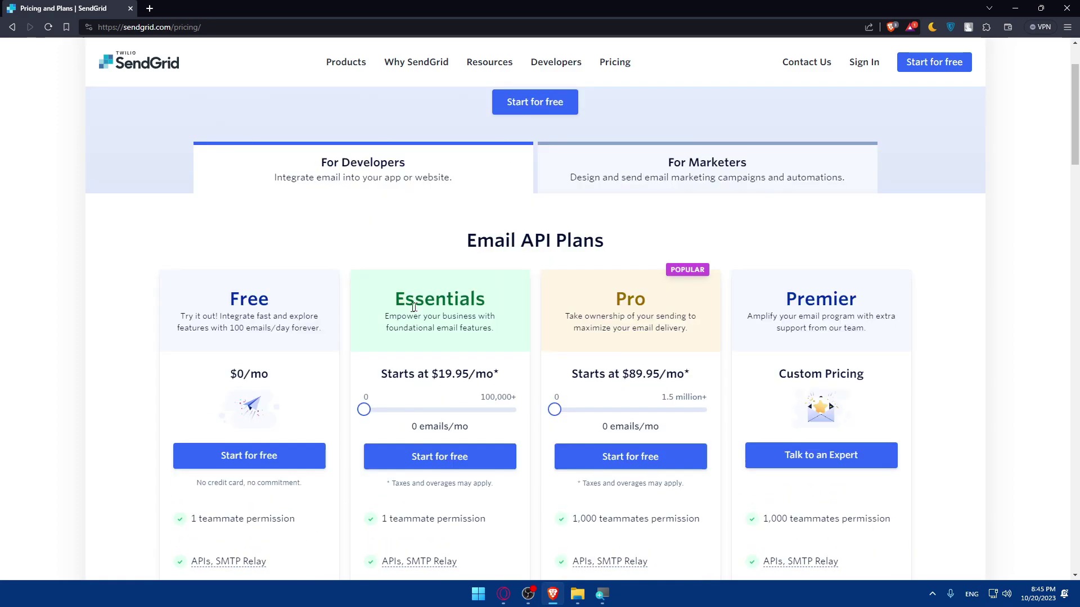
# Switch pricing to the For Marketers plans and scroll through the plan cards
pyautogui.click(609, 176)
pyautogui.scroll(-8, 595, 259)
pyautogui.scroll(2, 595, 259)
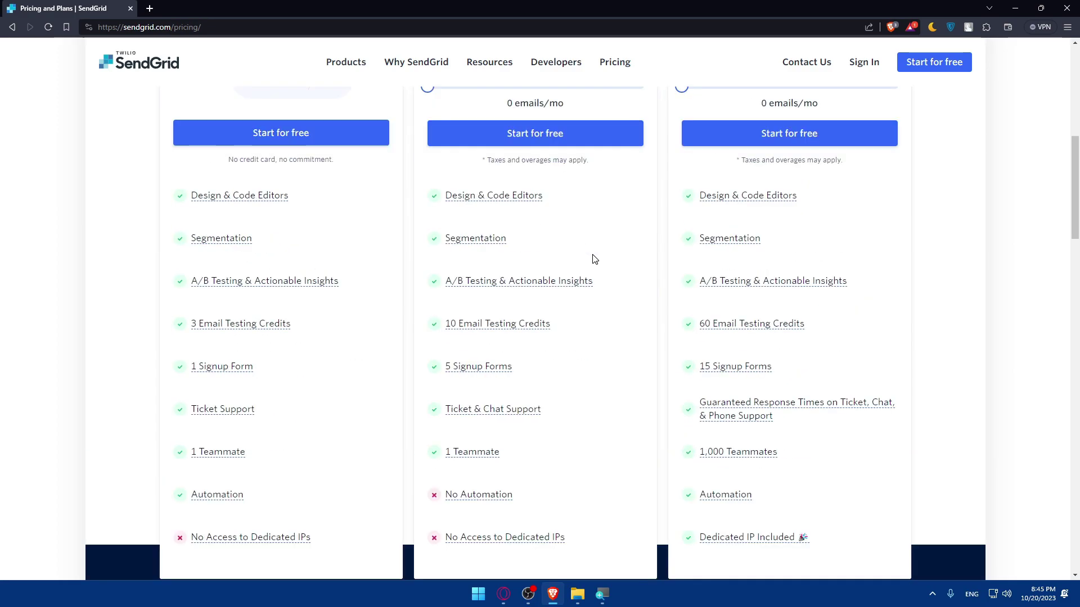
pyautogui.scroll(9, 595, 260)
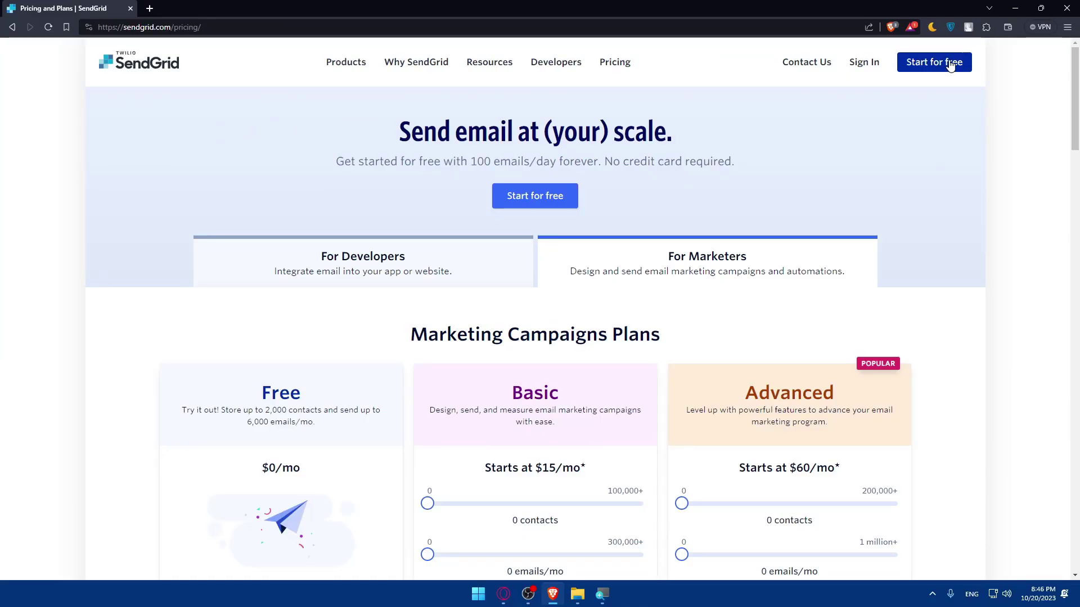
pyautogui.scroll(-5, 638, 205)
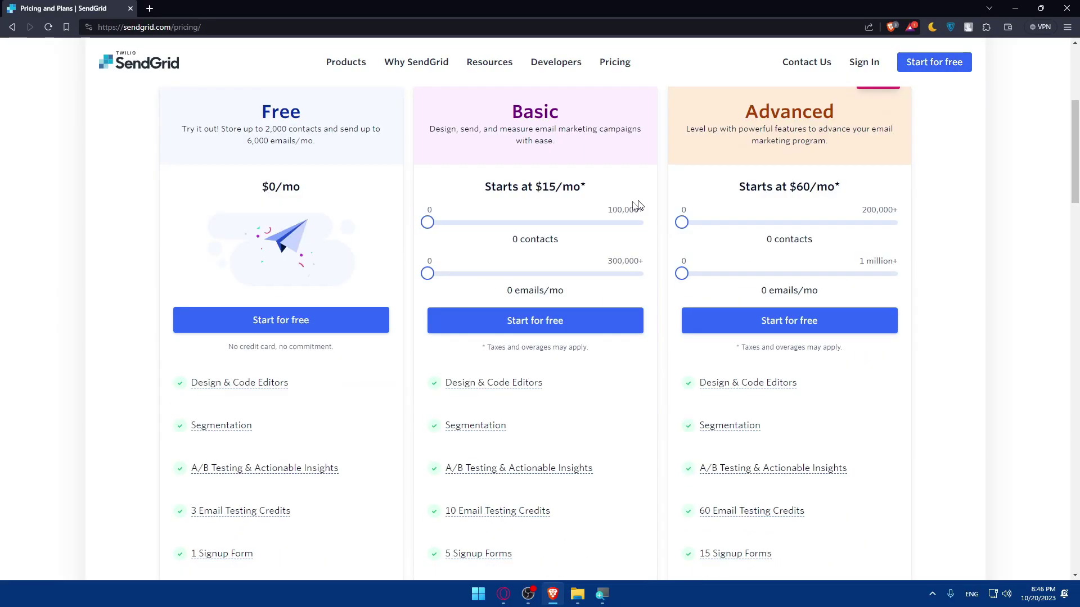
# Open the Start for free form and autofill the saved login's email and password
pyautogui.click(936, 63)
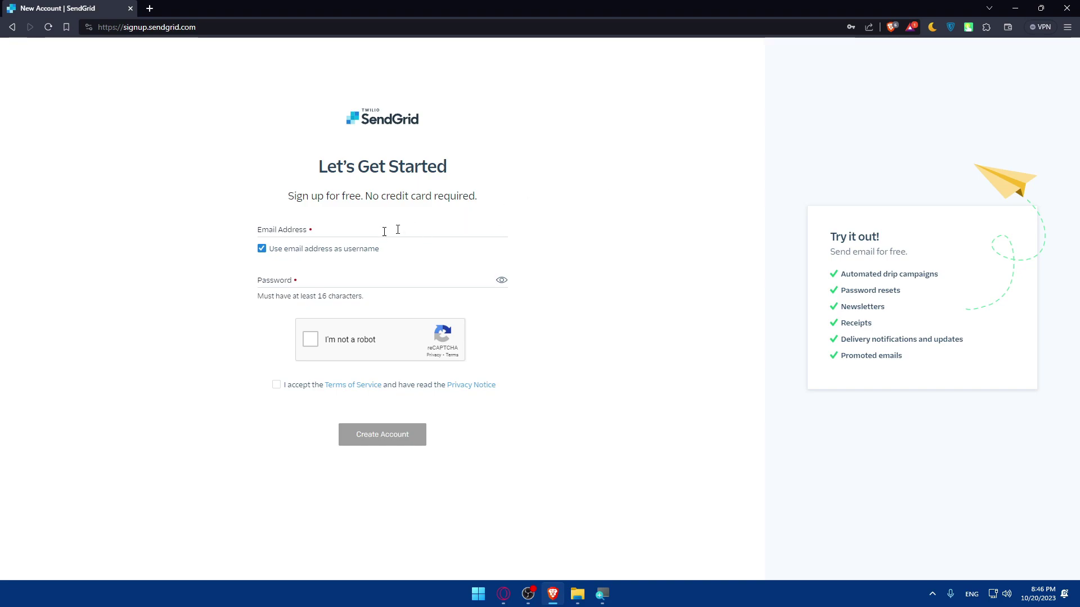
pyautogui.click(332, 230)
pyautogui.click(349, 254)
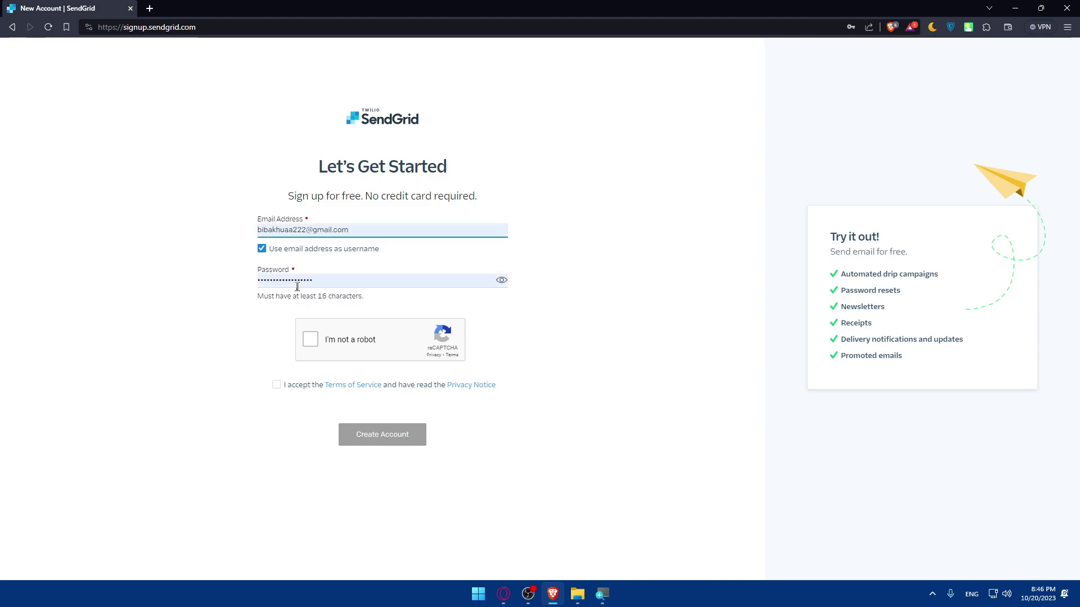
pyautogui.click(262, 231)
pyautogui.click(205, 277)
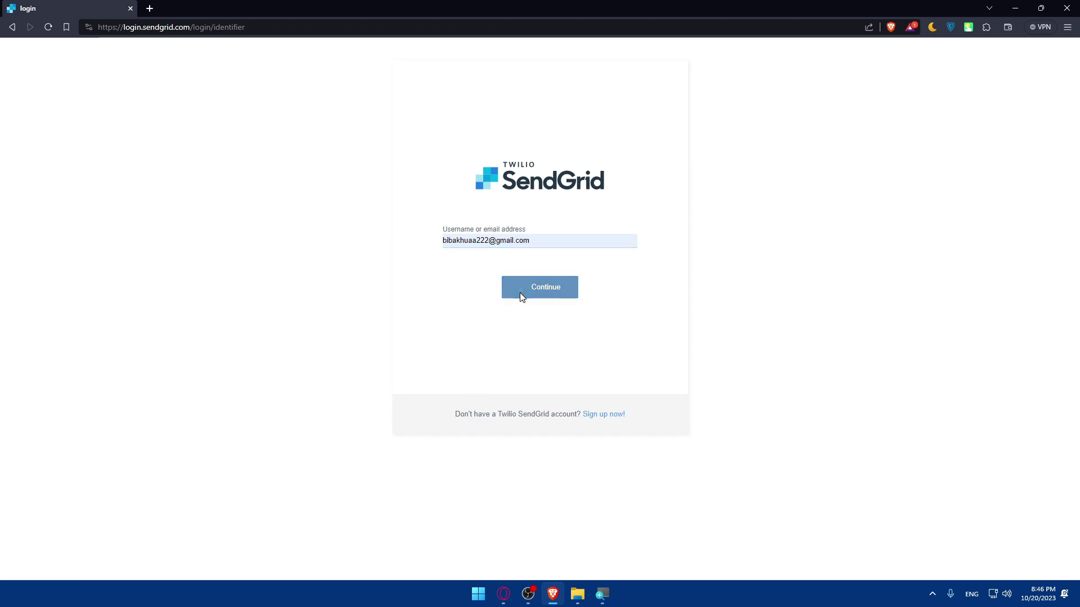
# Sign in with the saved credentials, then open Support from the not-authorized error banner
pyautogui.click(519, 292)
pyautogui.click(514, 274)
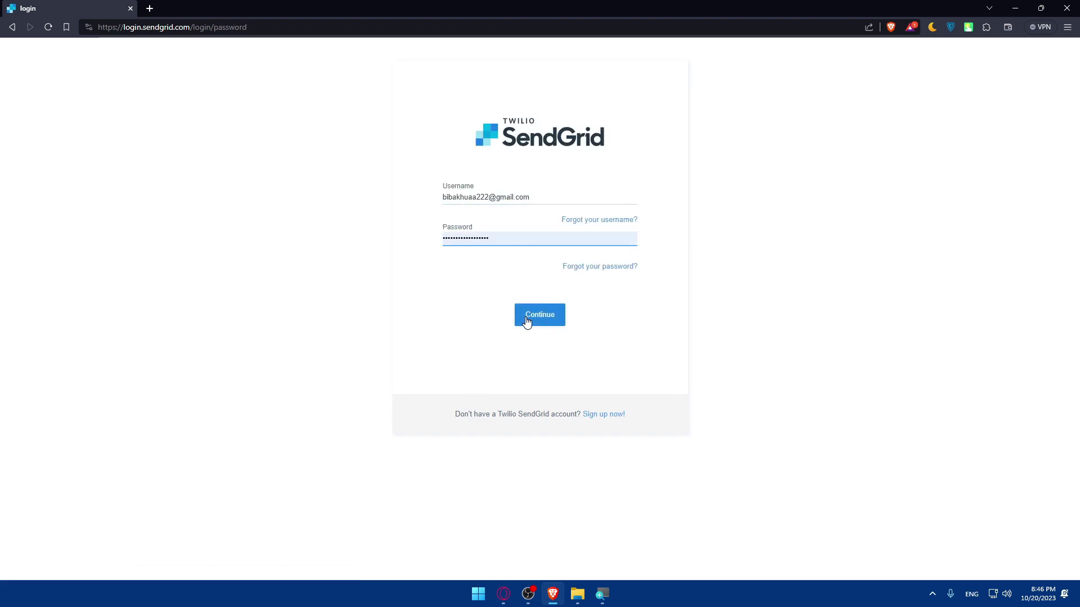
pyautogui.click(528, 314)
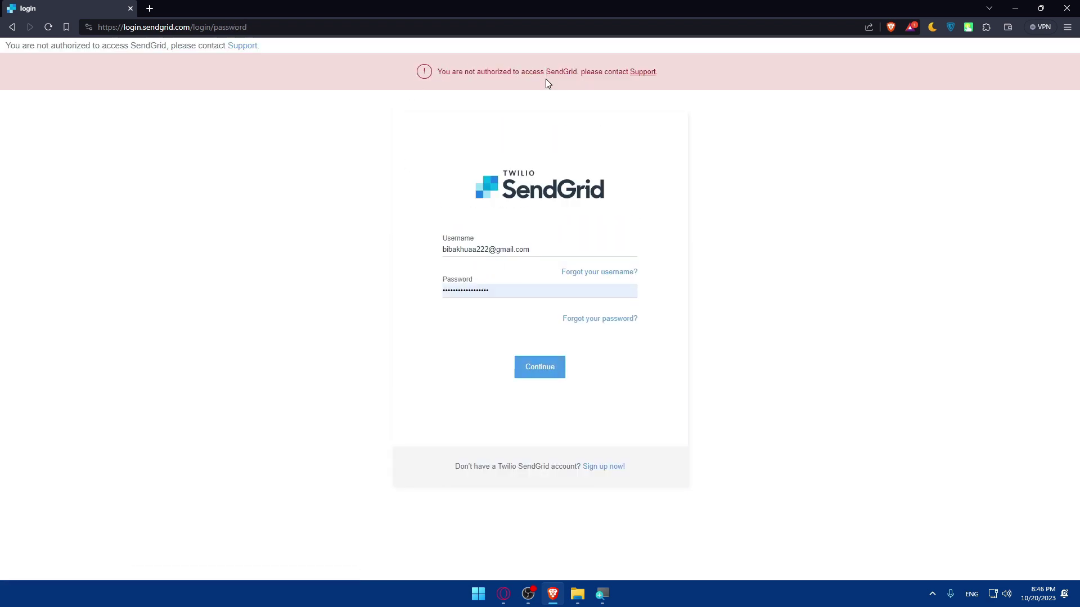
pyautogui.click(644, 74)
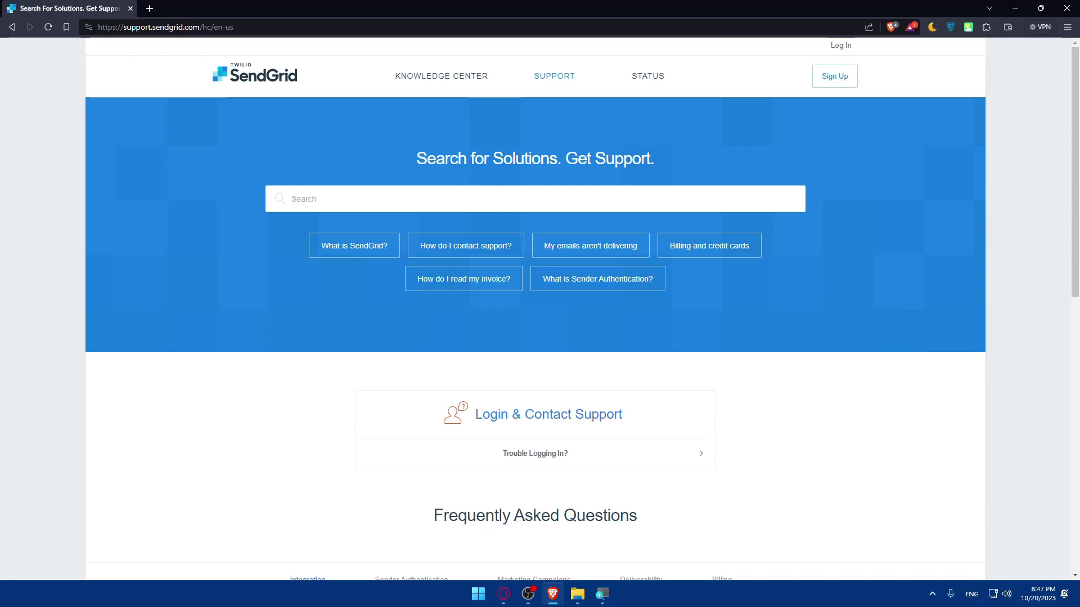
# Expand the support FAQs on starting to send, API keys, SMTP credentials and account security
pyautogui.scroll(-10, 501, 209)
pyautogui.scroll(2, 501, 209)
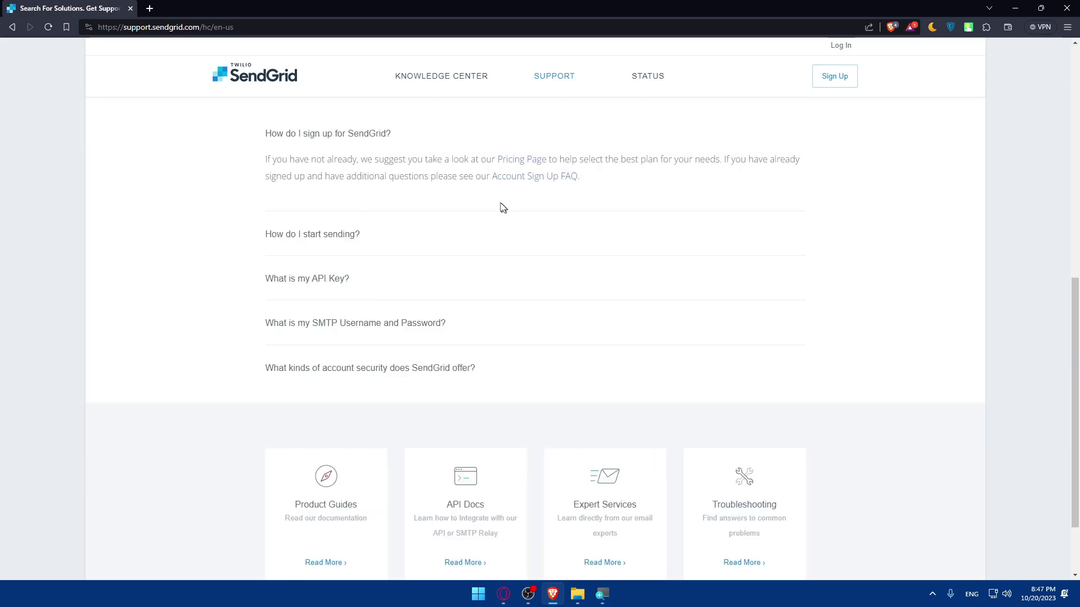
pyautogui.click(415, 240)
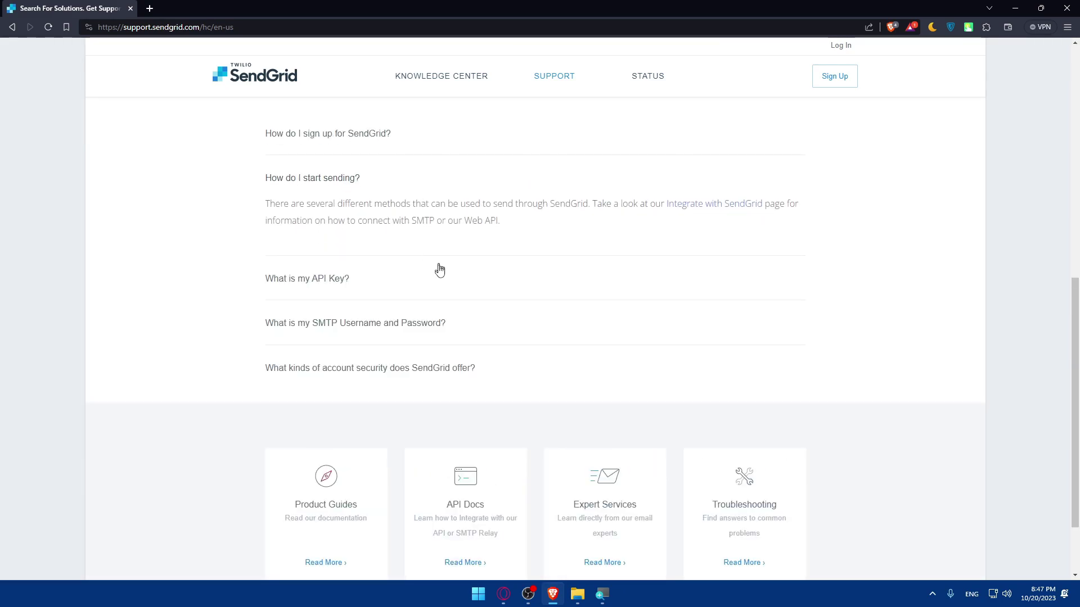
pyautogui.click(436, 277)
pyautogui.click(477, 349)
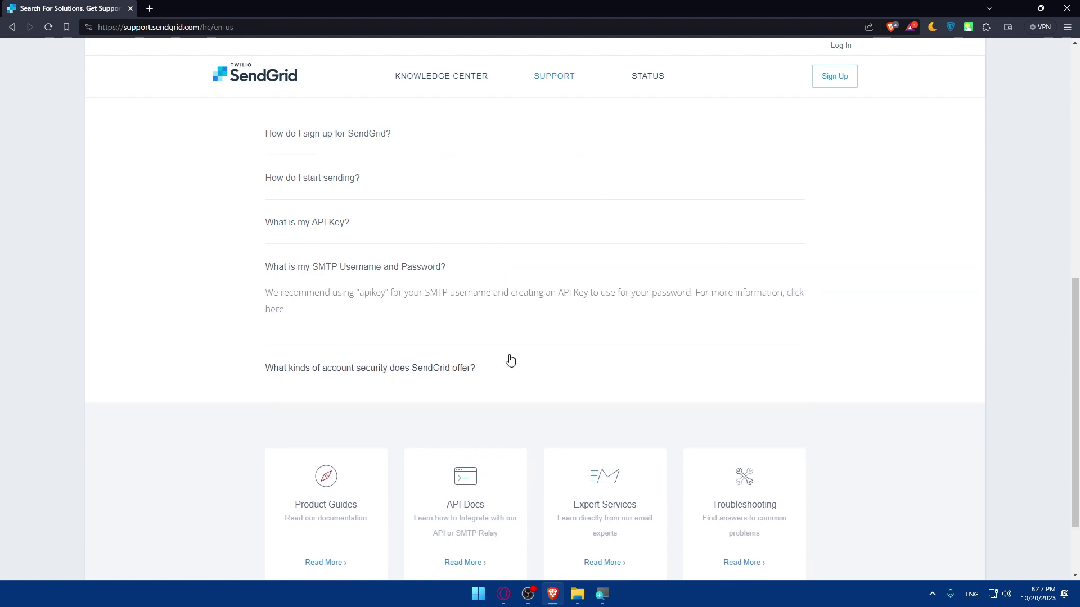
pyautogui.click(508, 363)
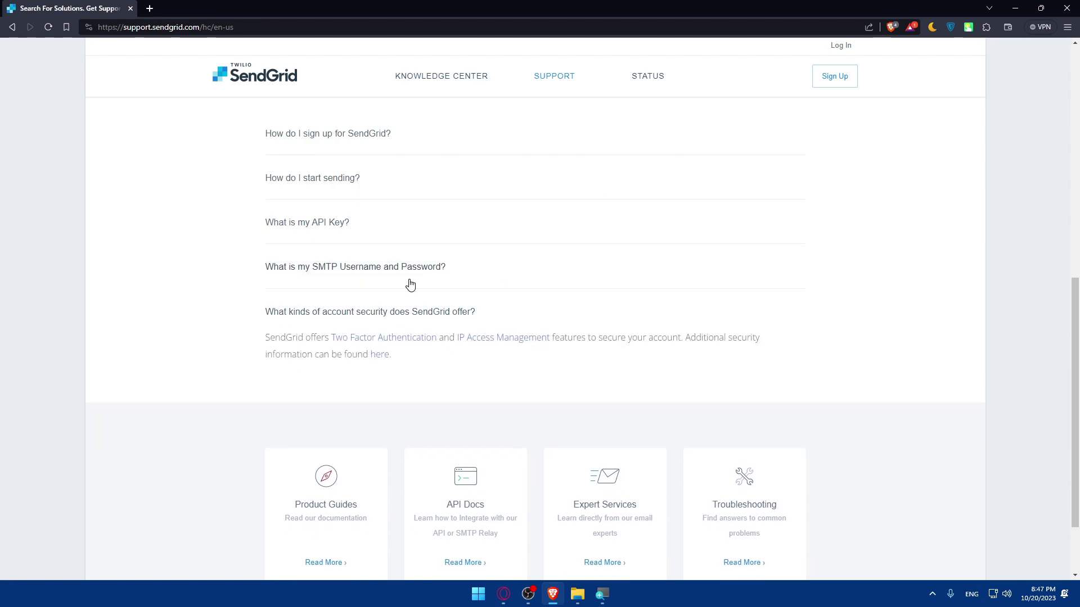
# Return to the login page that shows the not-authorized error
pyautogui.scroll(-2, 416, 286)
pyautogui.scroll(9, 416, 284)
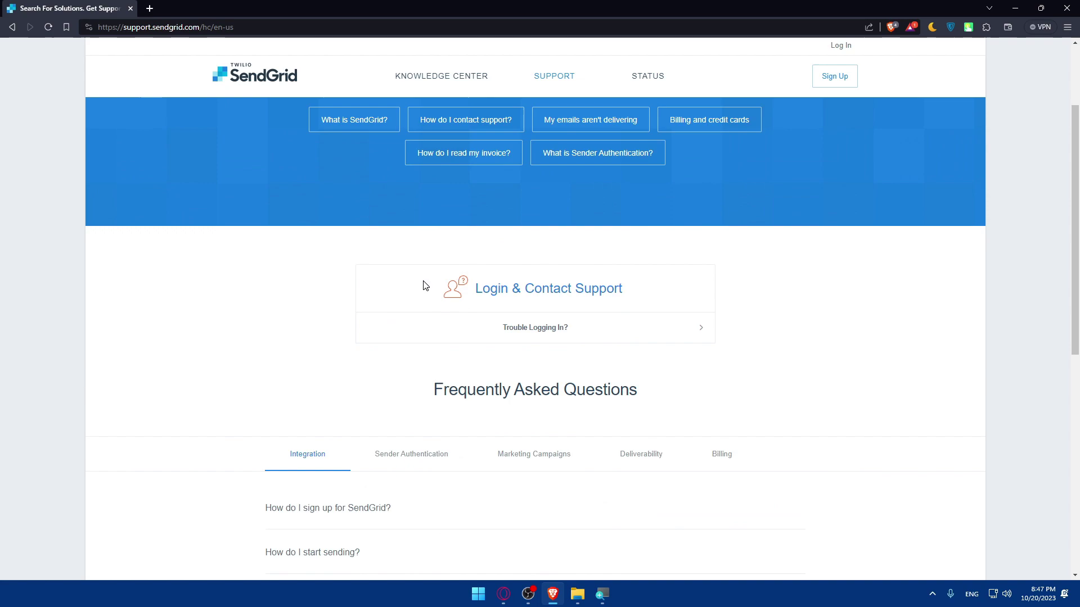
pyautogui.hotkey('alt', 'Left')
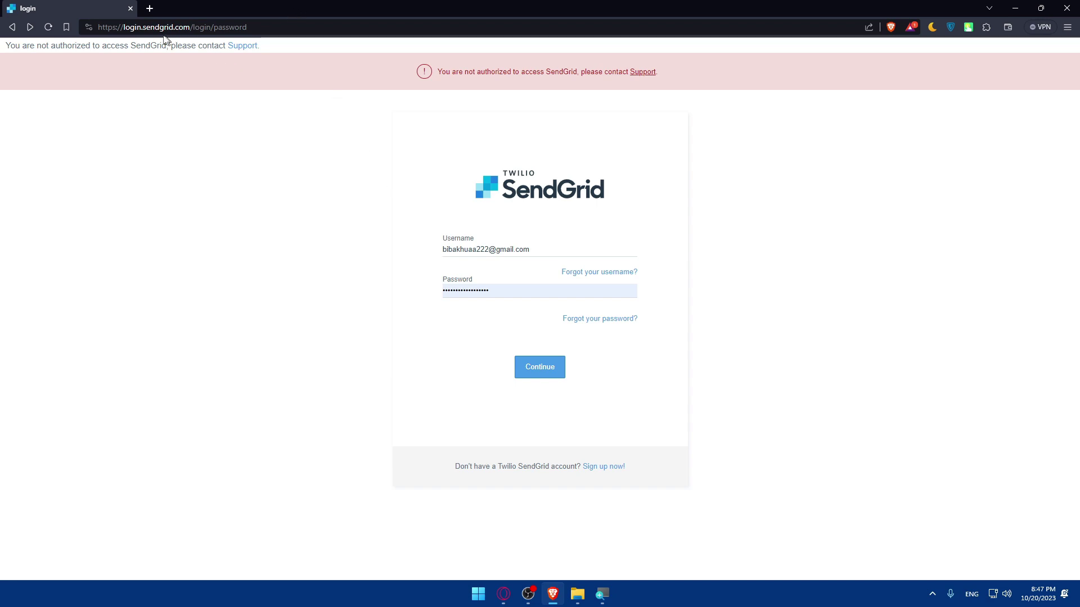
# Load sendgrid.com in a new browser tab
pyautogui.click(146, 12)
pyautogui.write('s')
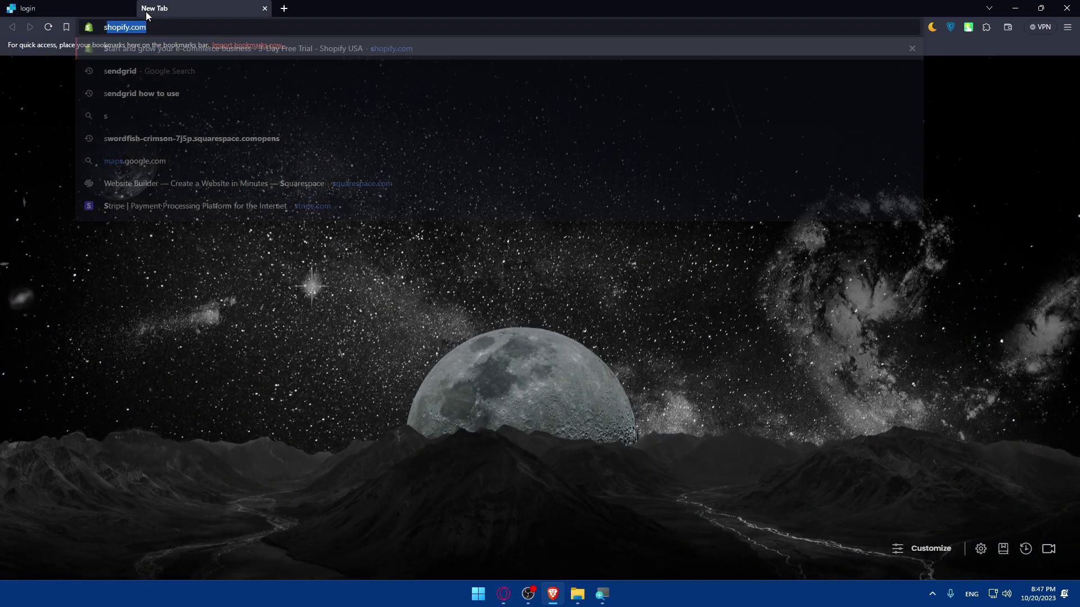
pyautogui.write('endgrid')
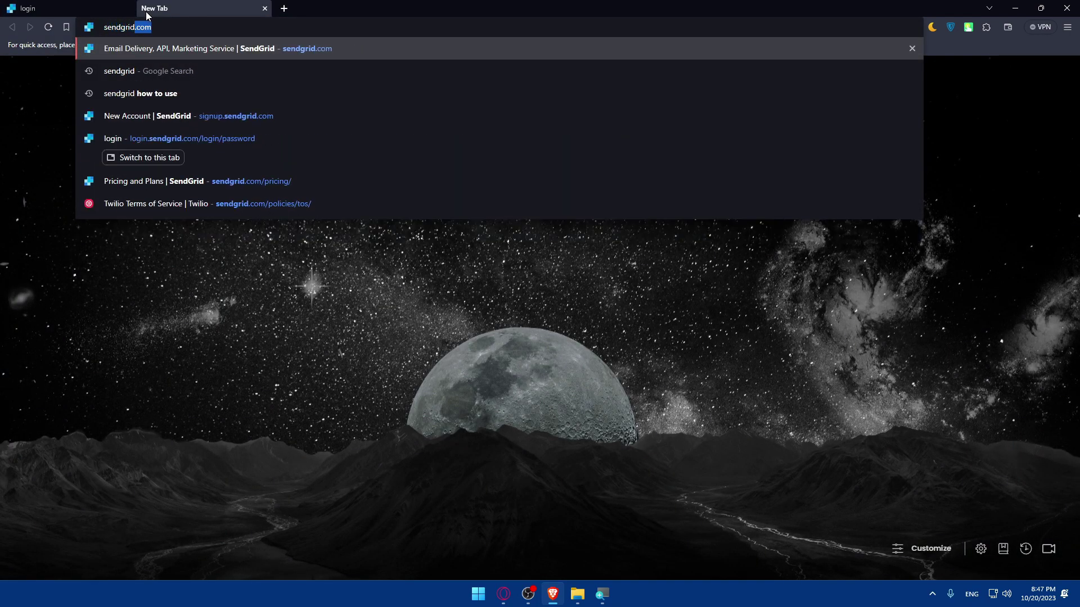
pyautogui.press('Return')
# Search Google for 'send grid' and open the 'Getting started with the SendGrid API' result
pyautogui.doubleClick(158, 31)
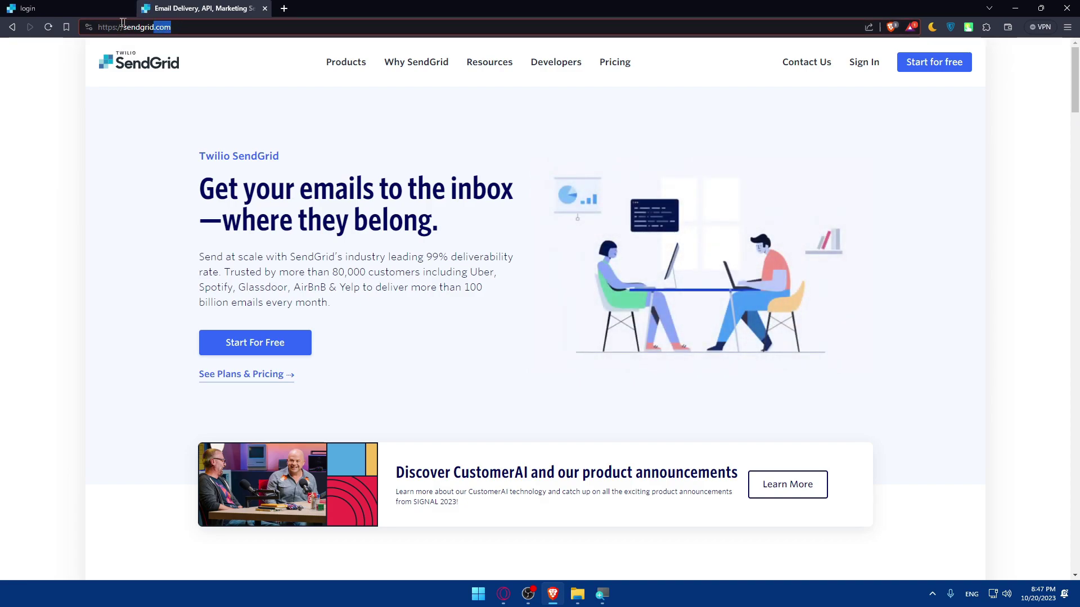
pyautogui.click(90, 25)
pyautogui.write('send ')
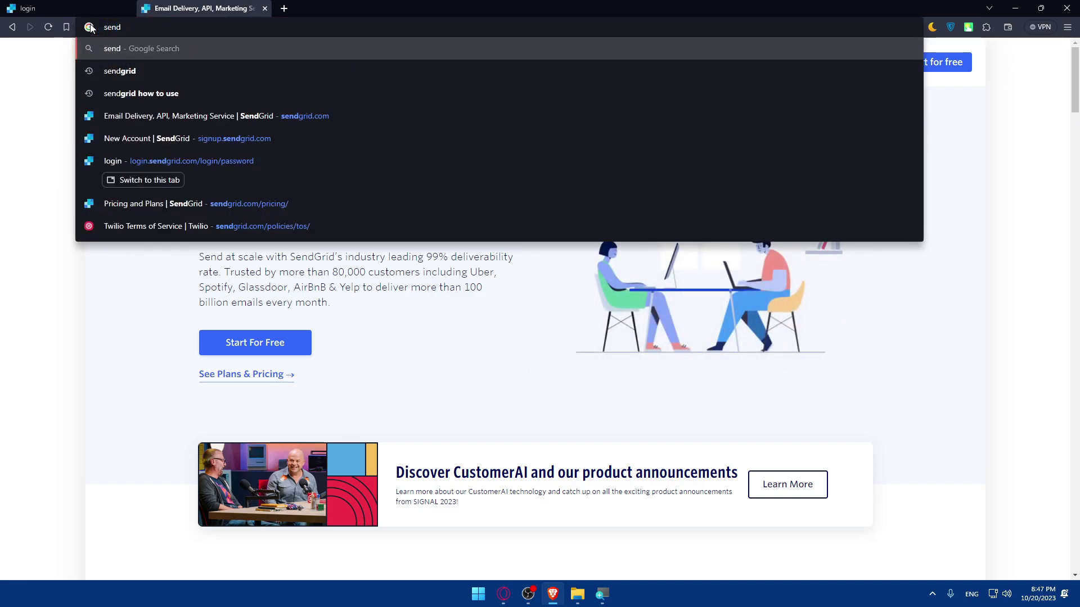
pyautogui.write('grid')
pyautogui.press('Return')
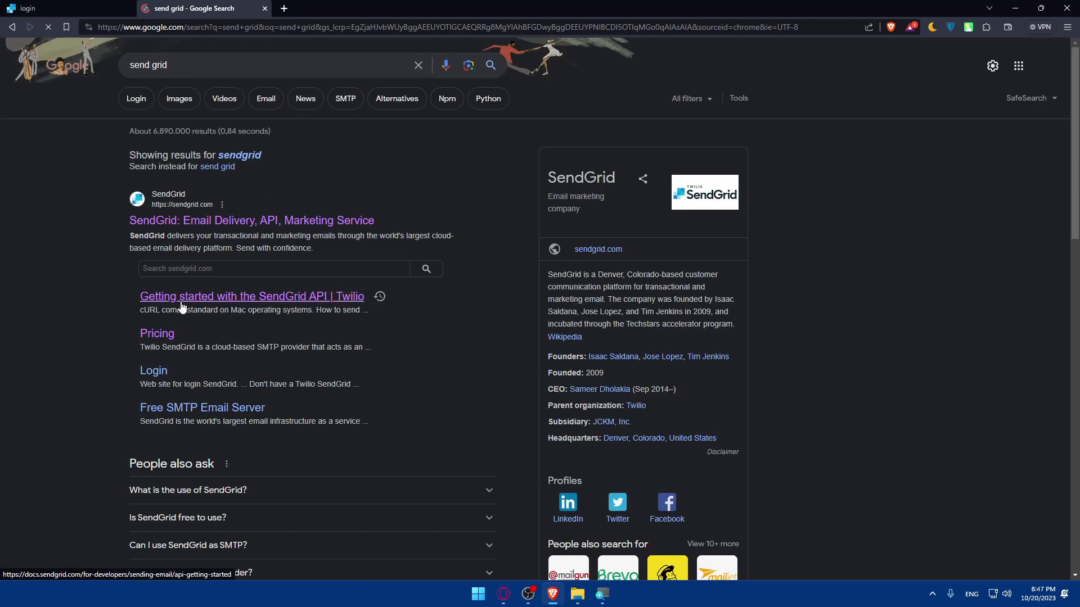
pyautogui.moveTo(331, 296); pyautogui.dragTo(78, 291)
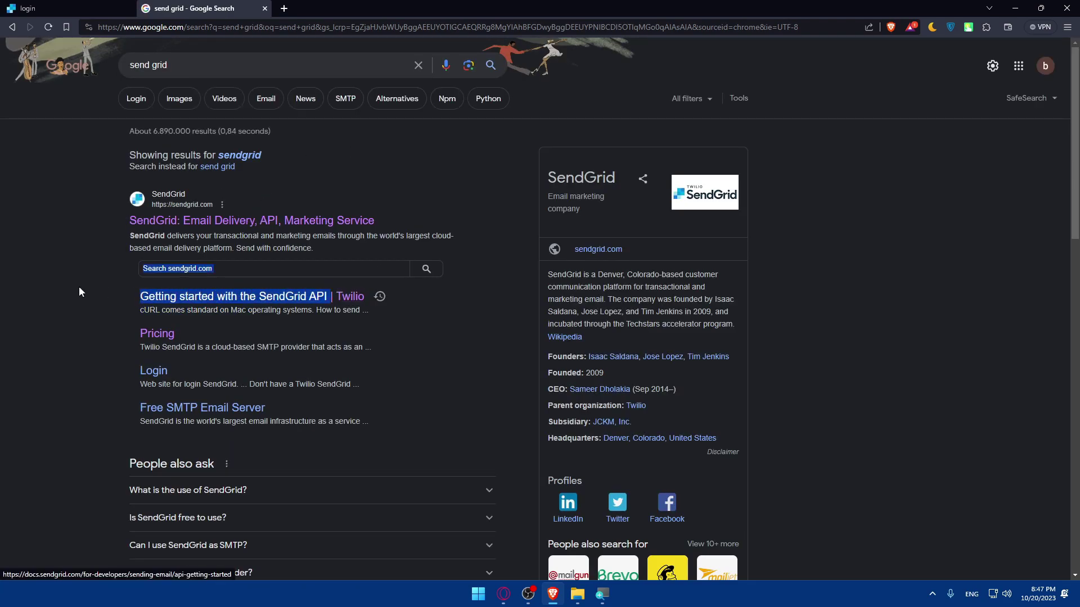
pyautogui.click(79, 291)
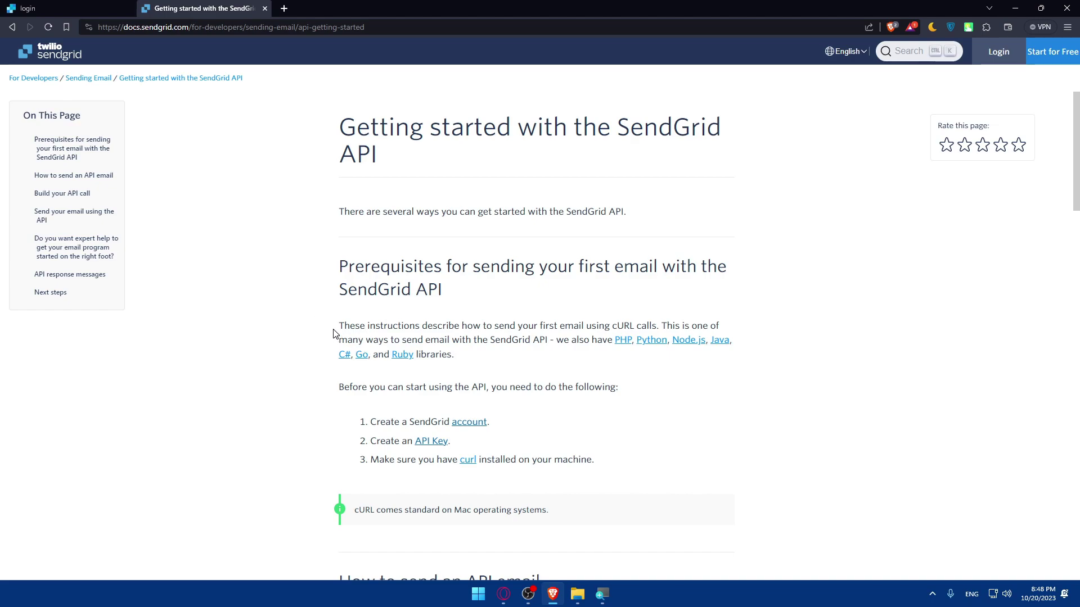
pyautogui.moveTo(344, 329); pyautogui.dragTo(617, 328)
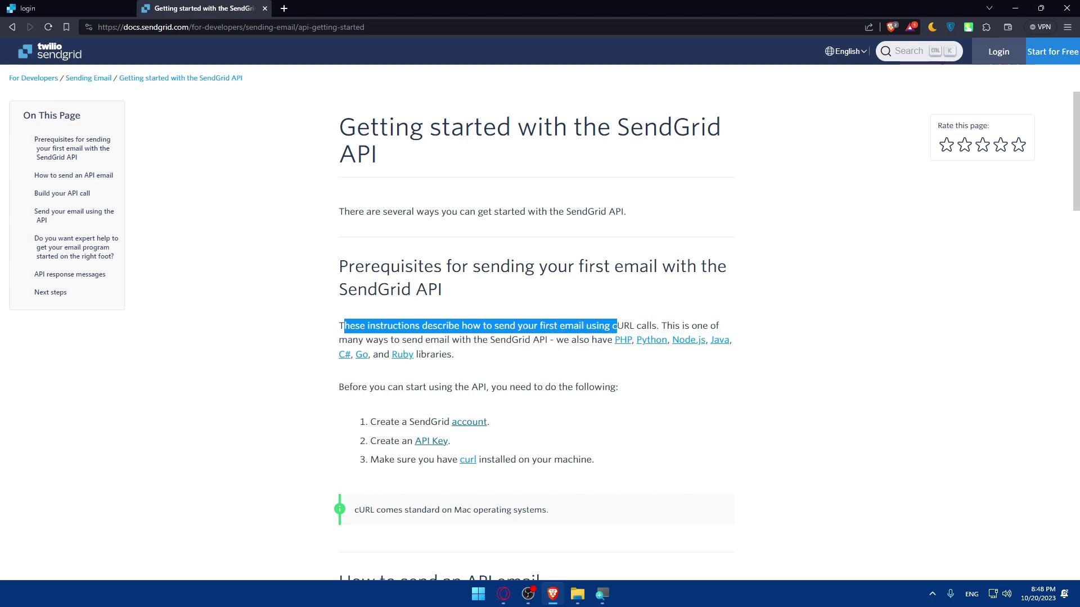
pyautogui.moveTo(616, 326)
pyautogui.mouseDown()
pyautogui.moveTo(658, 326)
pyautogui.moveTo(425, 337)
pyautogui.moveTo(397, 355)
pyautogui.moveTo(461, 341)
pyautogui.moveTo(545, 353)
pyautogui.moveTo(615, 344)
pyautogui.mouseUp()
pyautogui.click(669, 360)
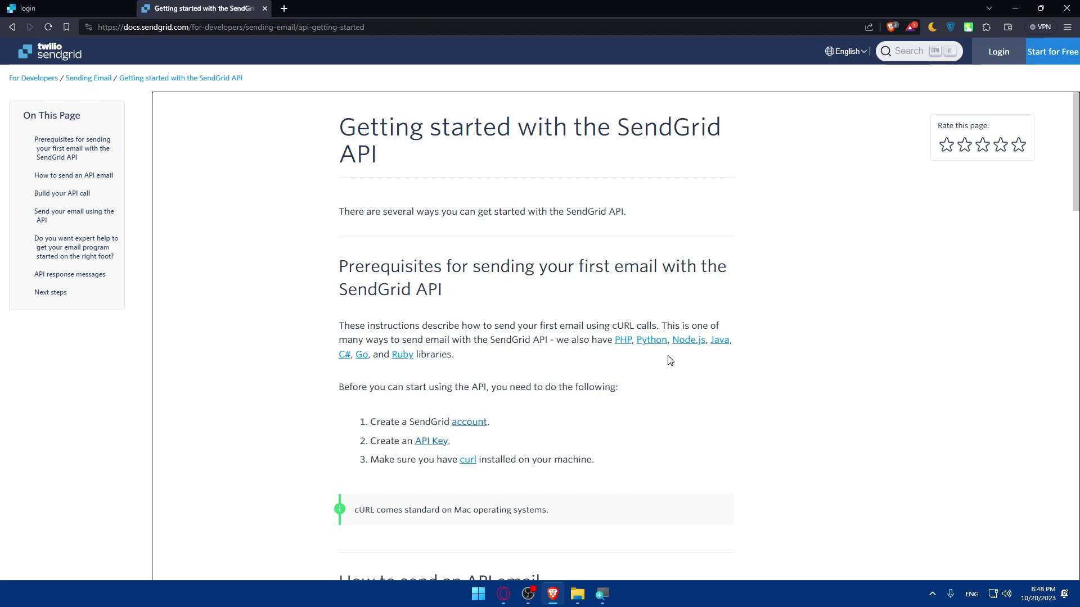
pyautogui.moveTo(323, 387); pyautogui.dragTo(515, 401)
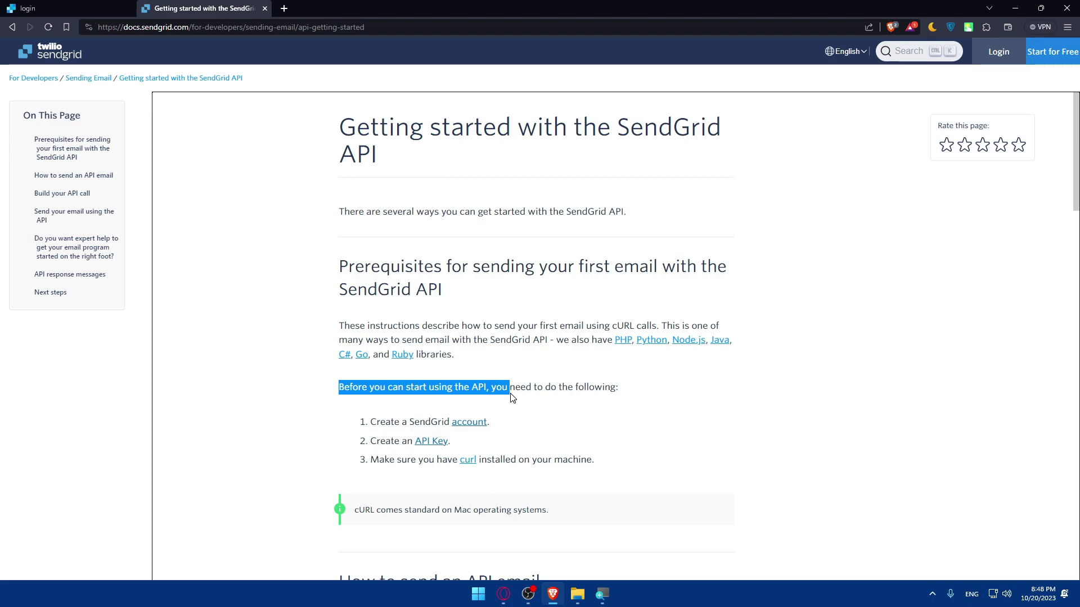
pyautogui.click(530, 407)
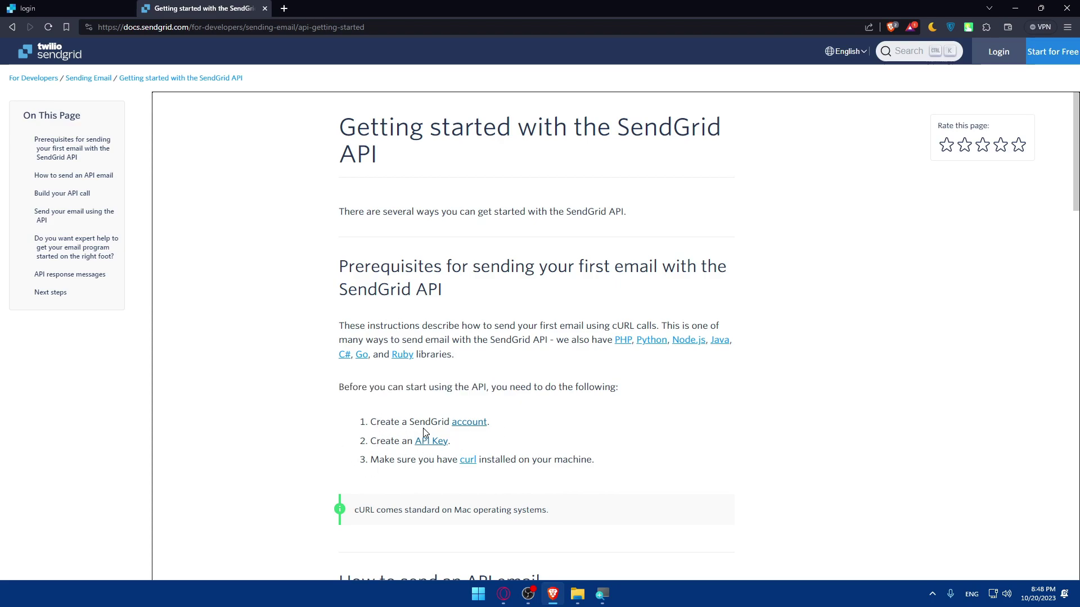
pyautogui.click(67, 8)
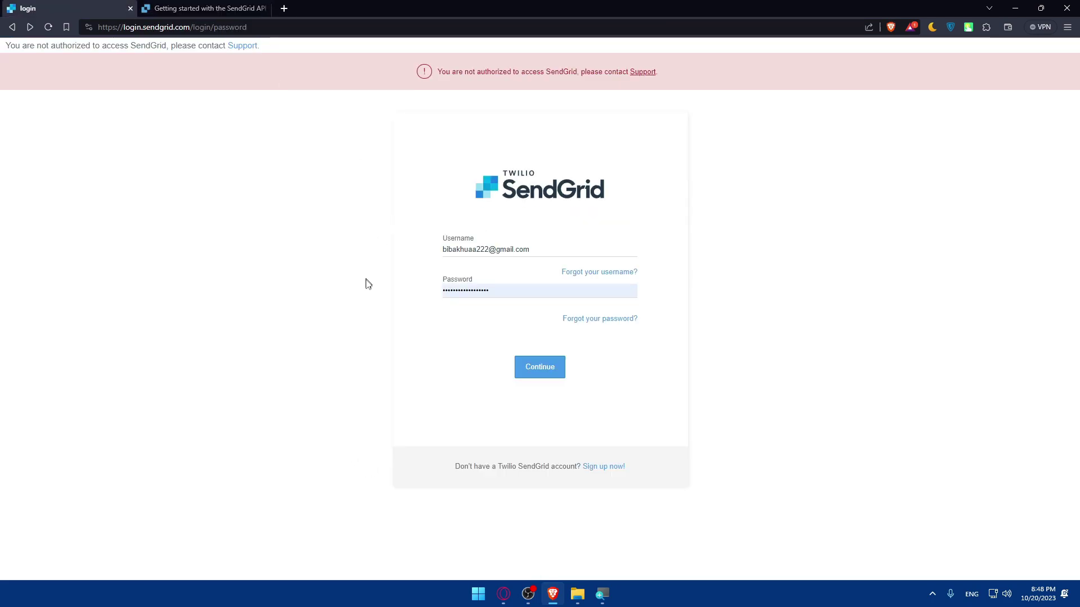
pyautogui.click(251, 4)
pyautogui.click(67, 8)
pyautogui.click(216, 8)
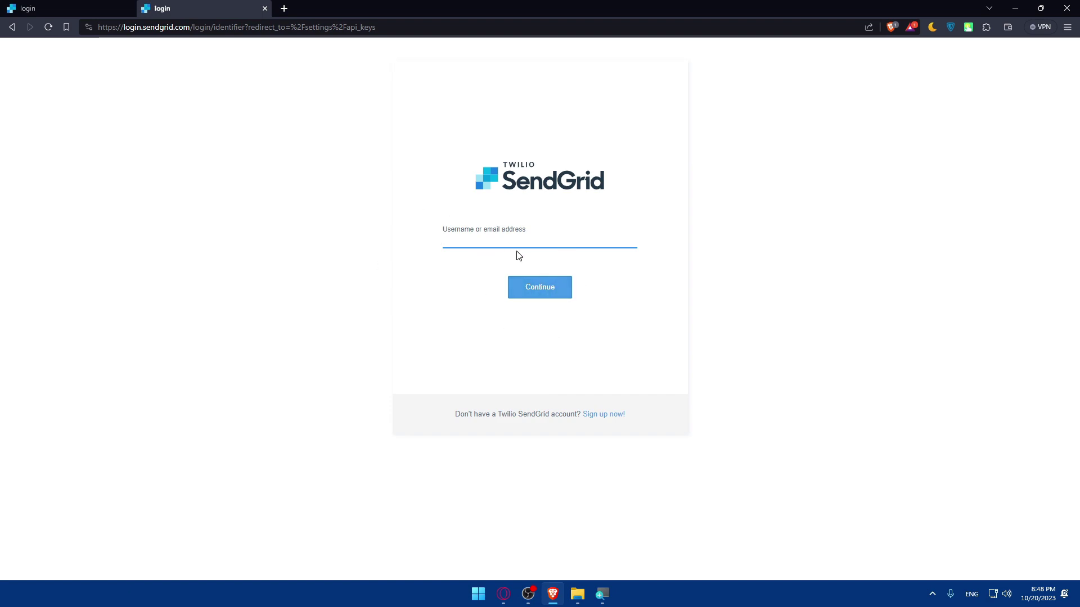
pyautogui.hotkey('alt', 'Left')
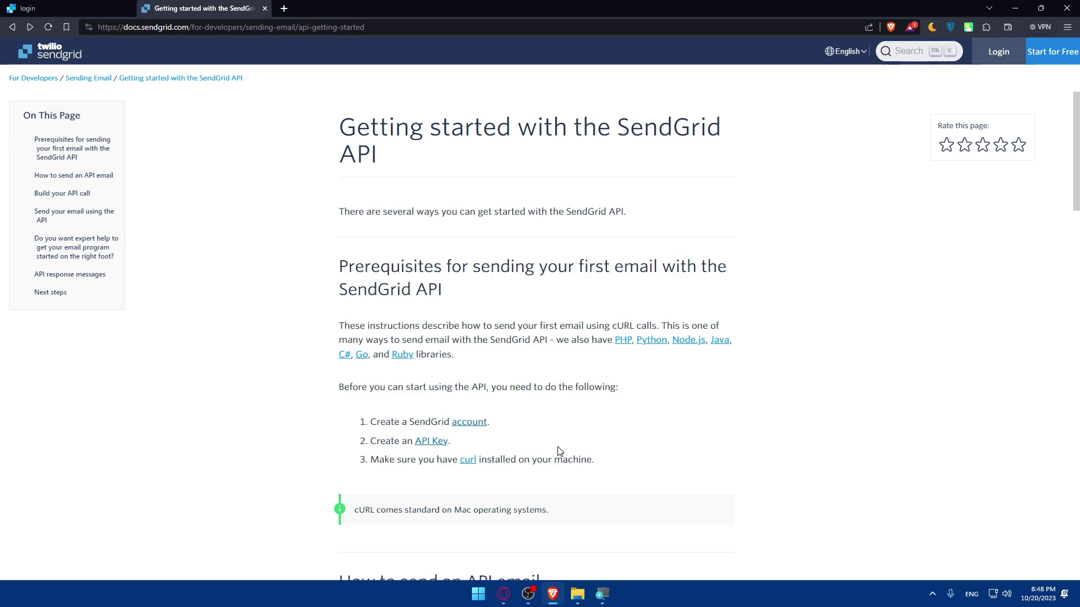
pyautogui.middleClick(431, 446)
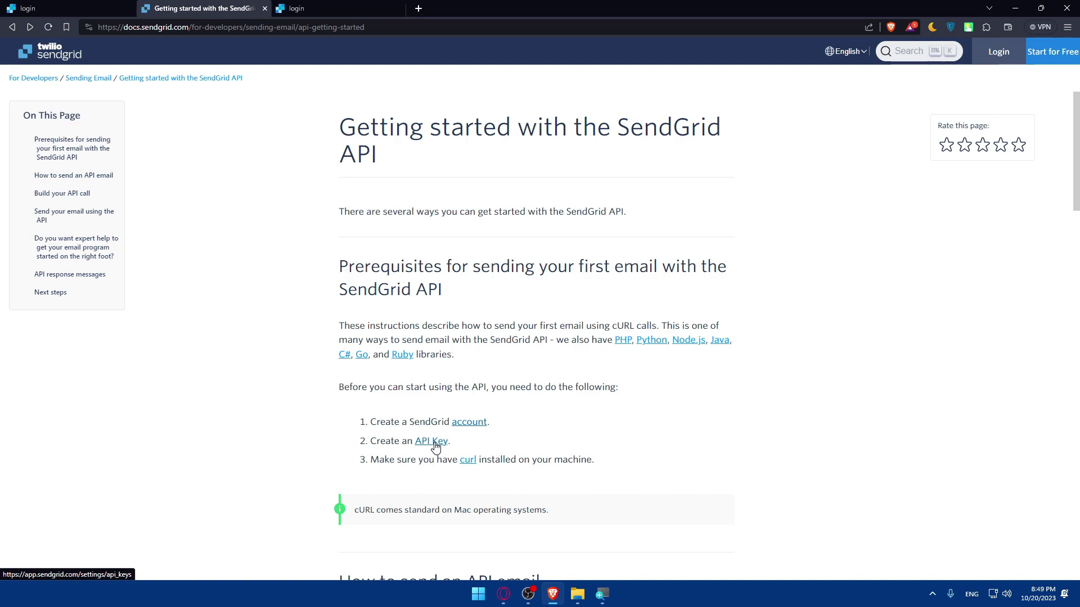
pyautogui.click(293, 8)
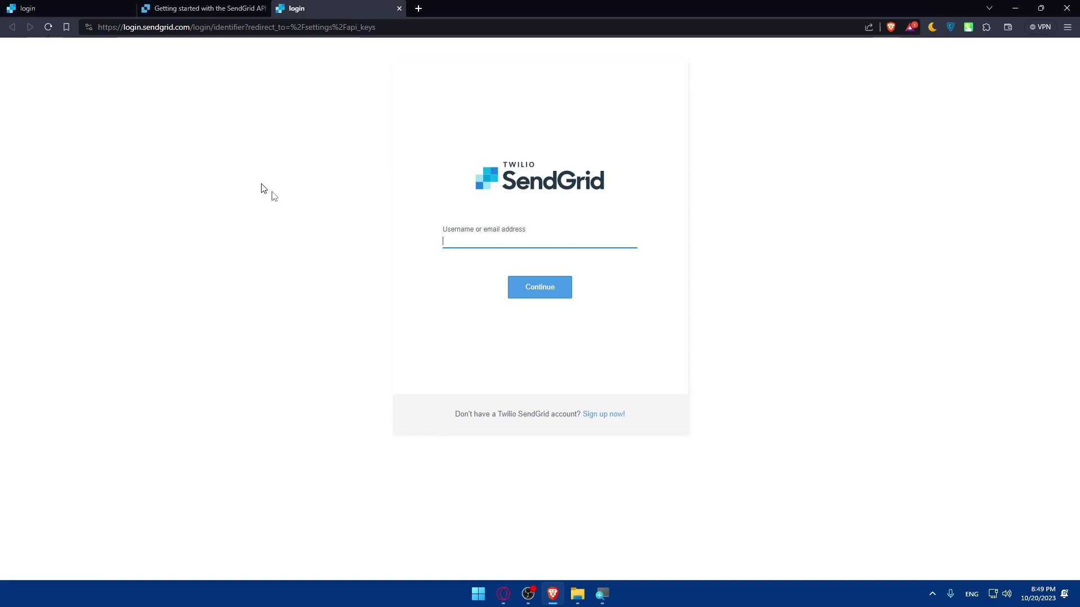
pyautogui.click(508, 243)
pyautogui.click(542, 270)
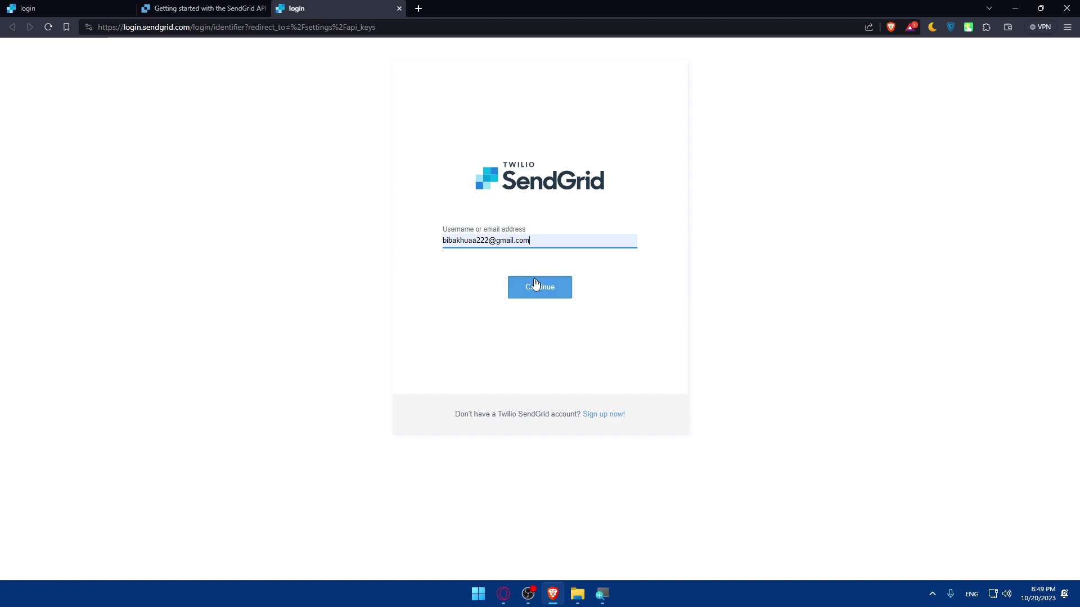
pyautogui.click(529, 285)
pyautogui.click(523, 271)
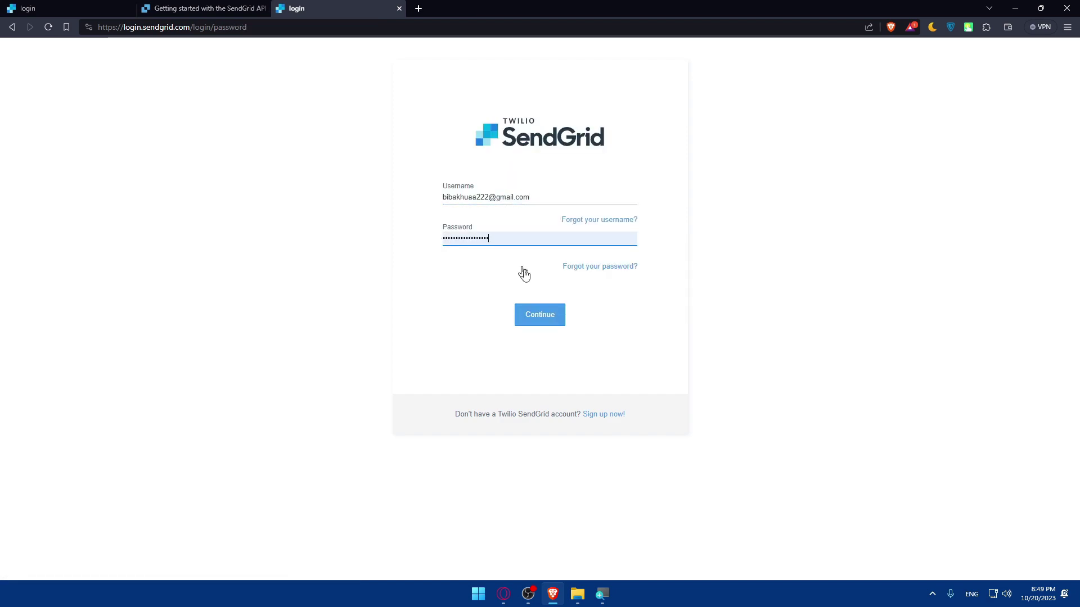
pyautogui.click(537, 319)
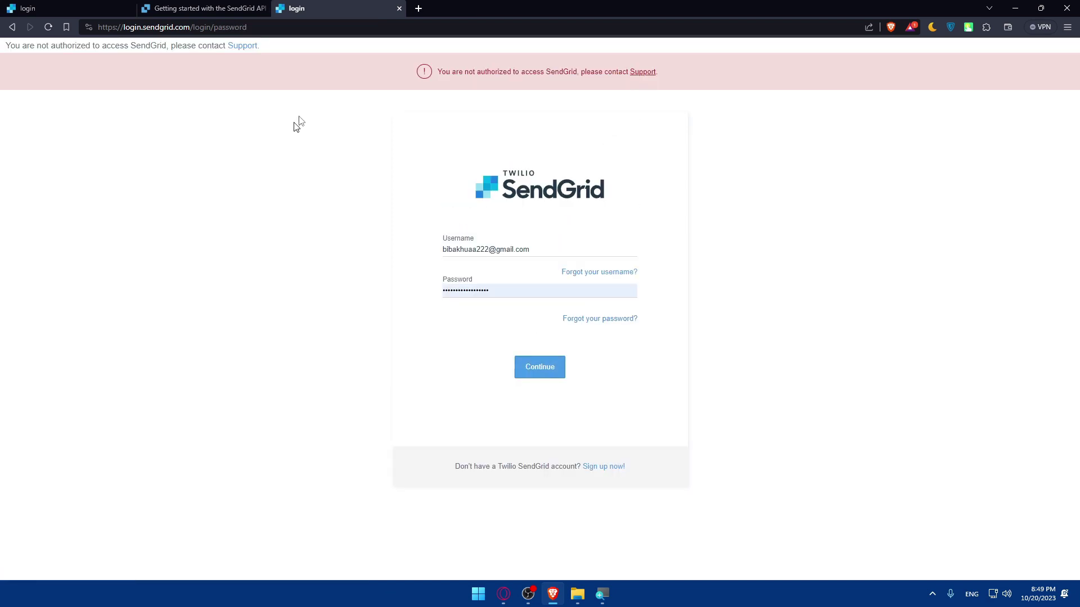
pyautogui.click(397, 10)
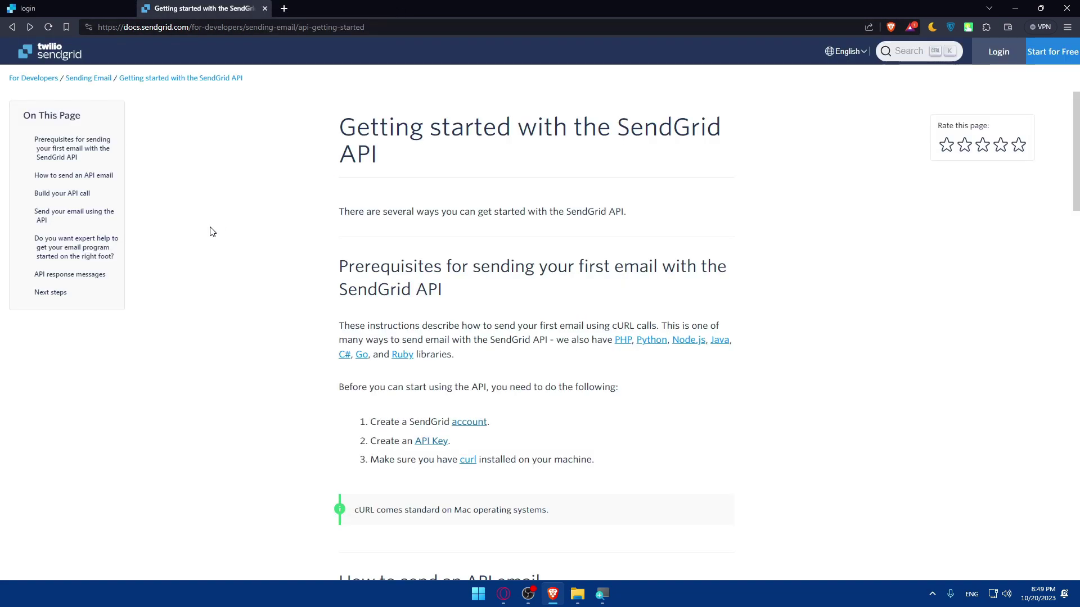
# Scroll to 'How to send an API email', showing the API host and Authorization header
pyautogui.scroll(-3, 304, 219)
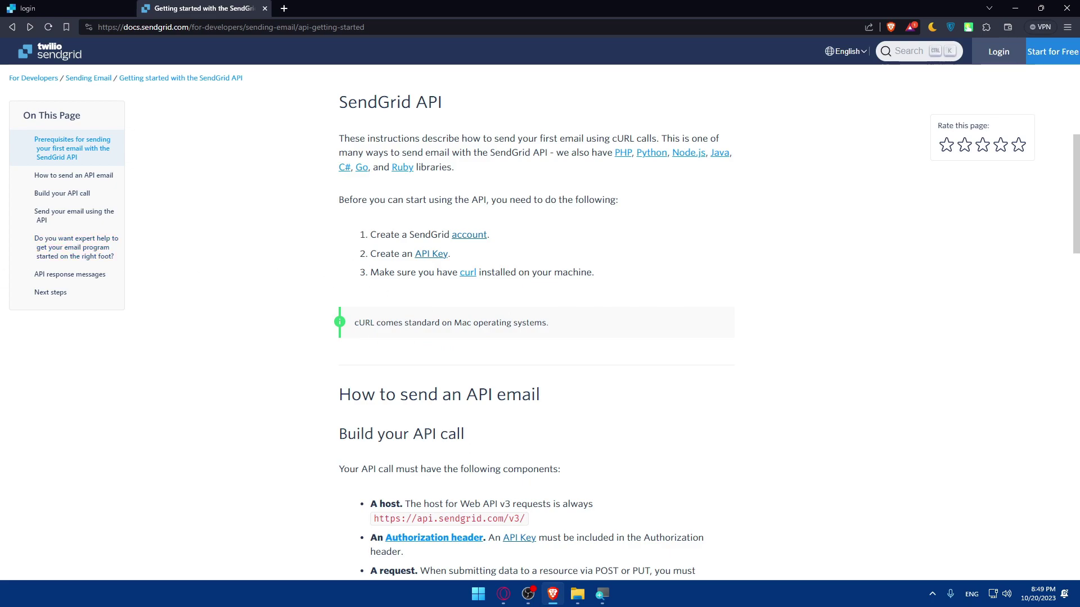